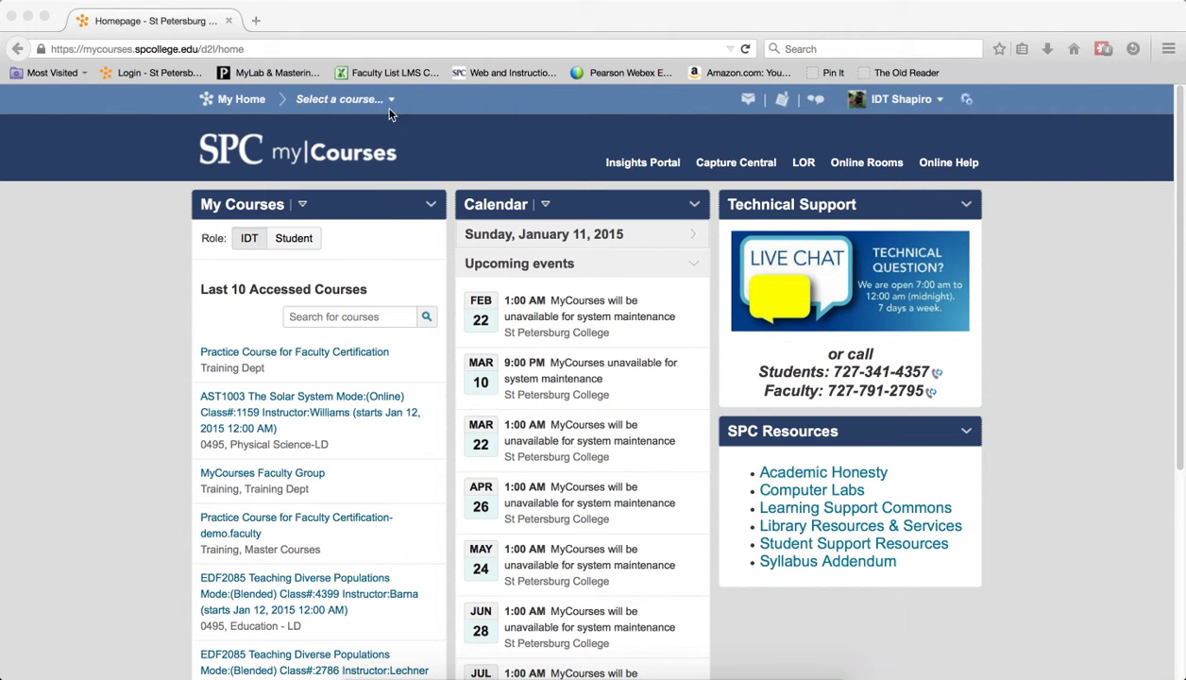
# Step: Select the SoftChalk Lessons - Lechner course and open its Course Administration tools
pyautogui.click(389, 100)
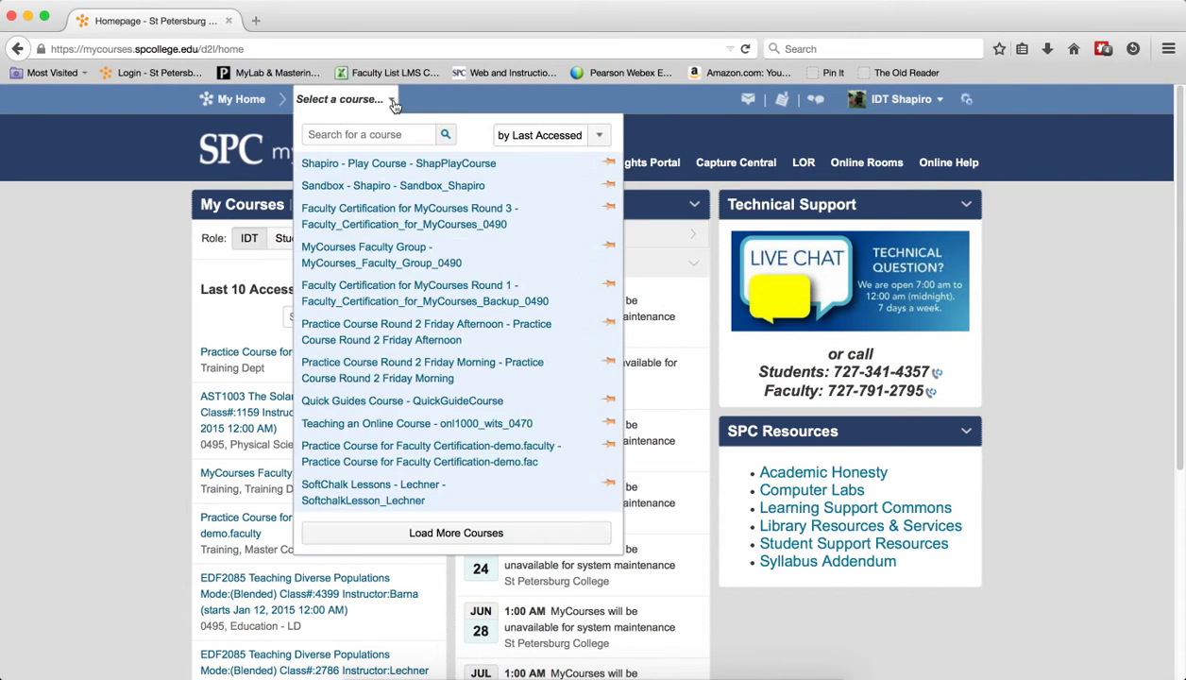
pyautogui.click(389, 495)
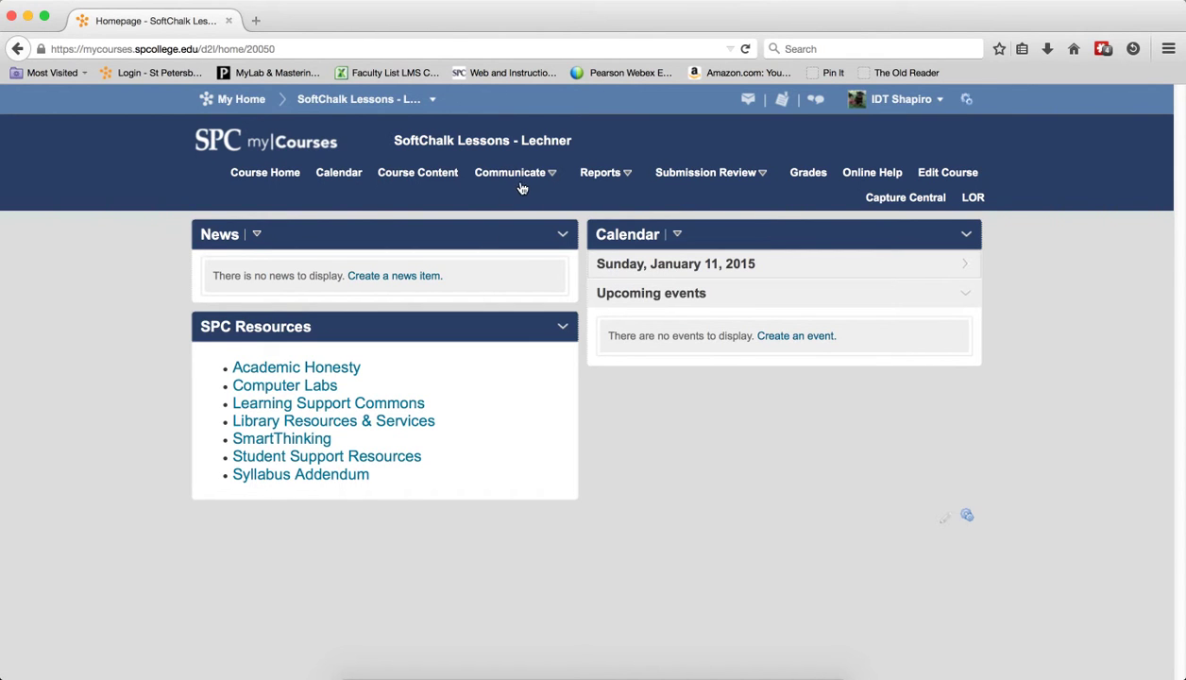
pyautogui.click(422, 174)
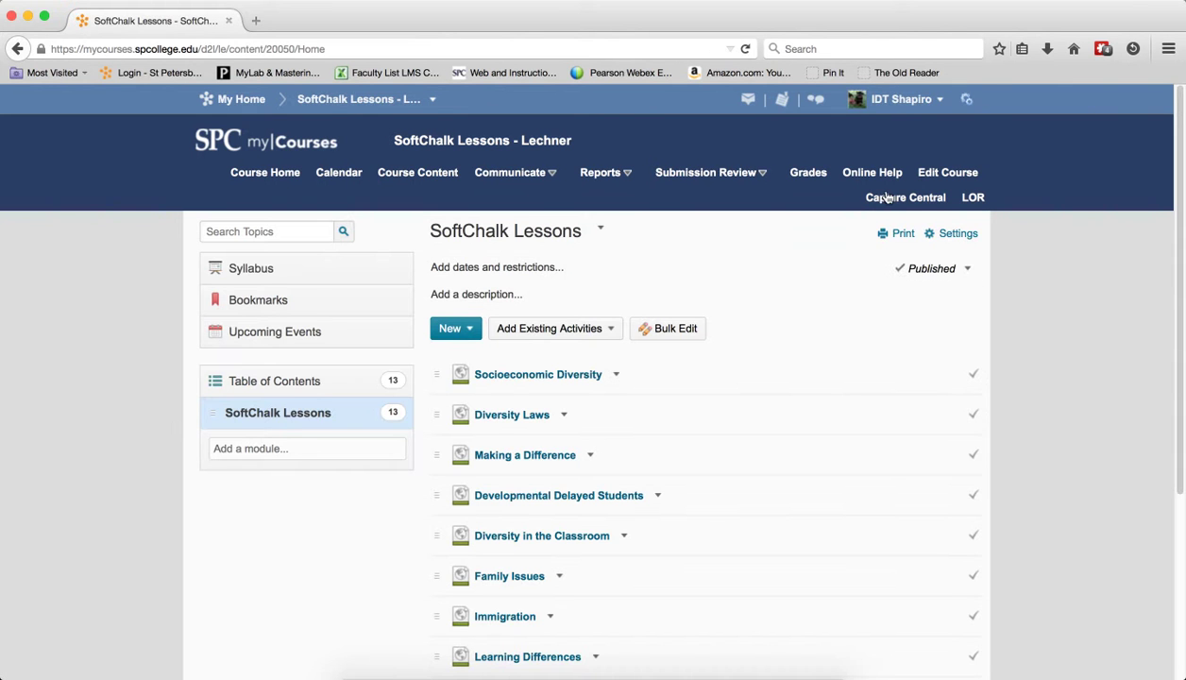
pyautogui.click(940, 176)
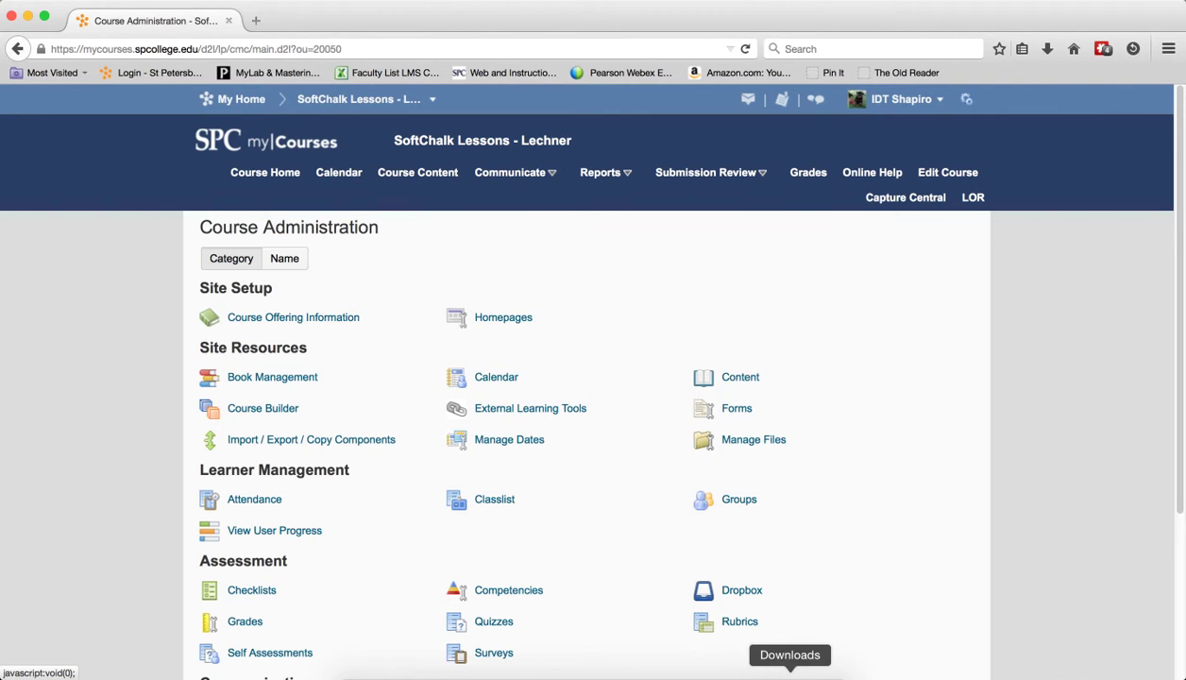
pyautogui.click(498, 673)
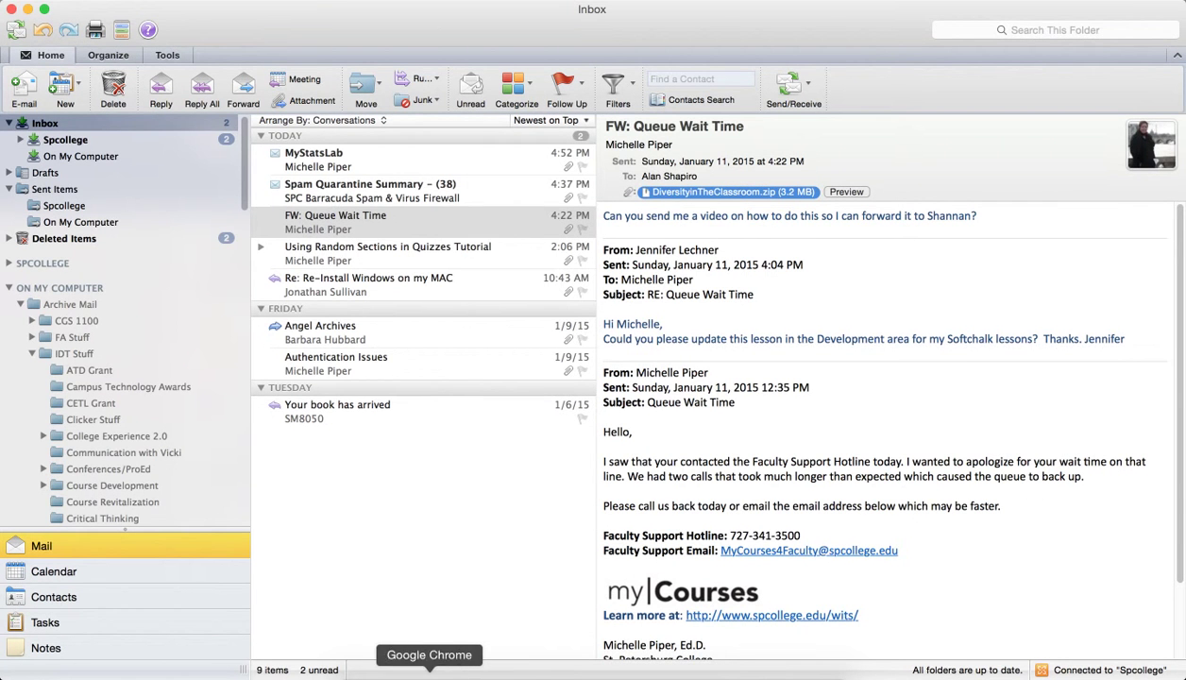
pyautogui.click(463, 672)
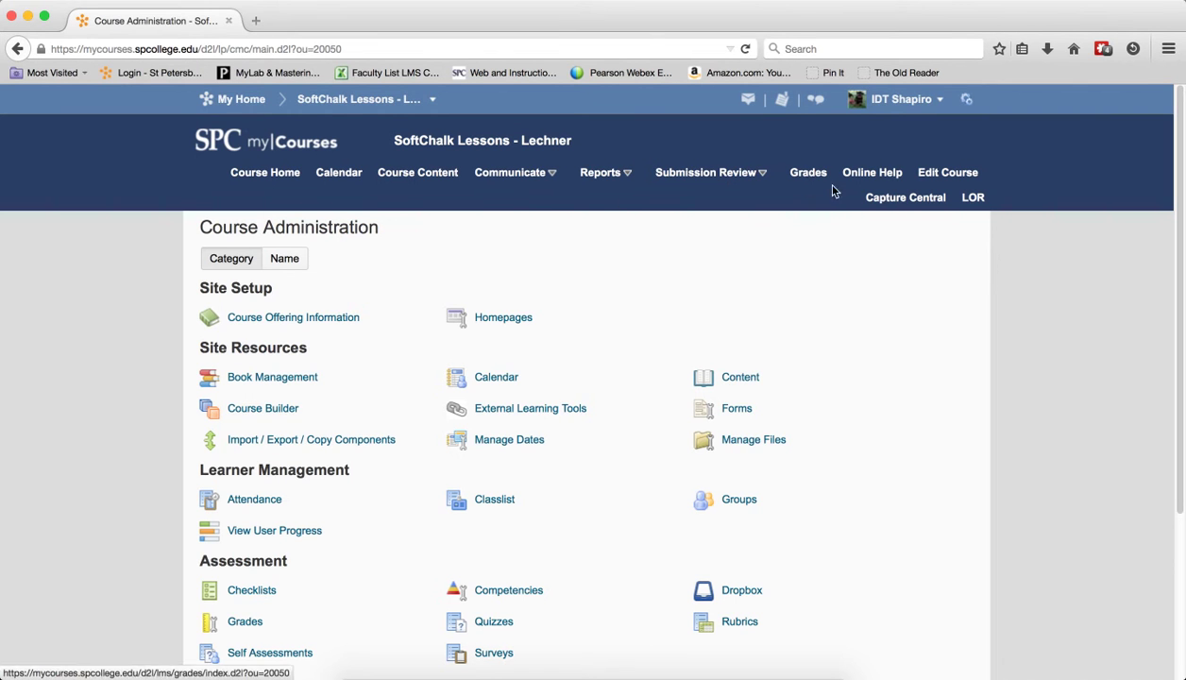
# Step: Delete all 35 files and 2 folders inside SoftChalkLessons > Diversity in the Classroom Lesson
pyautogui.click(743, 443)
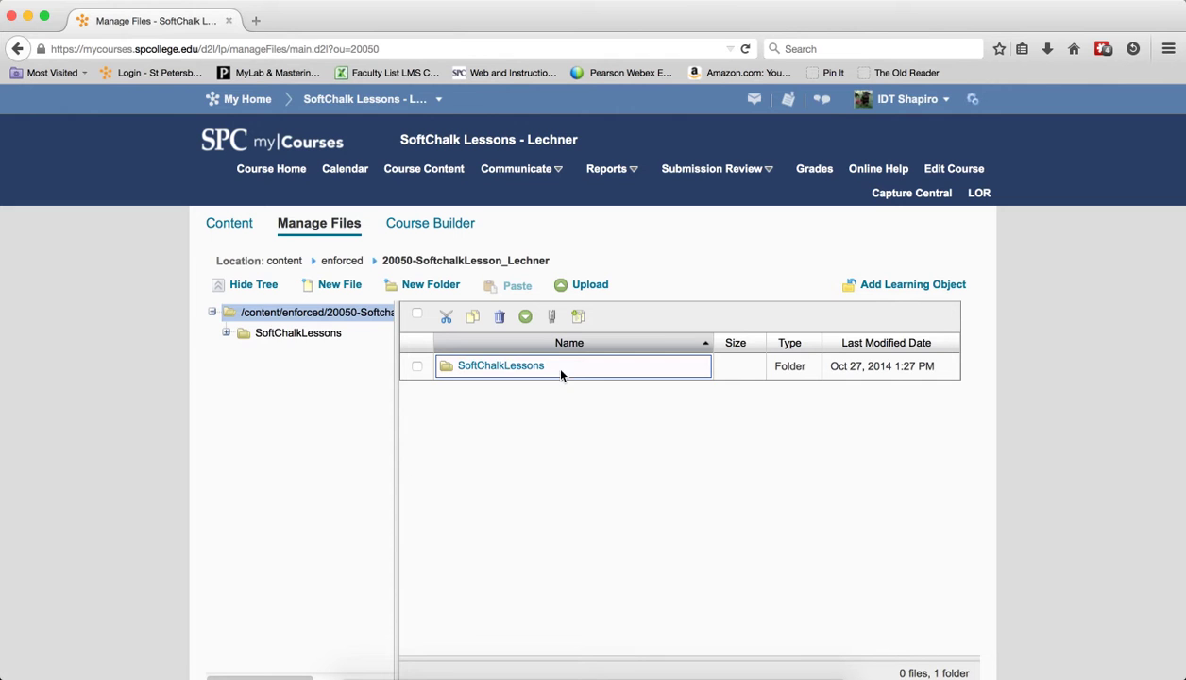
pyautogui.click(500, 366)
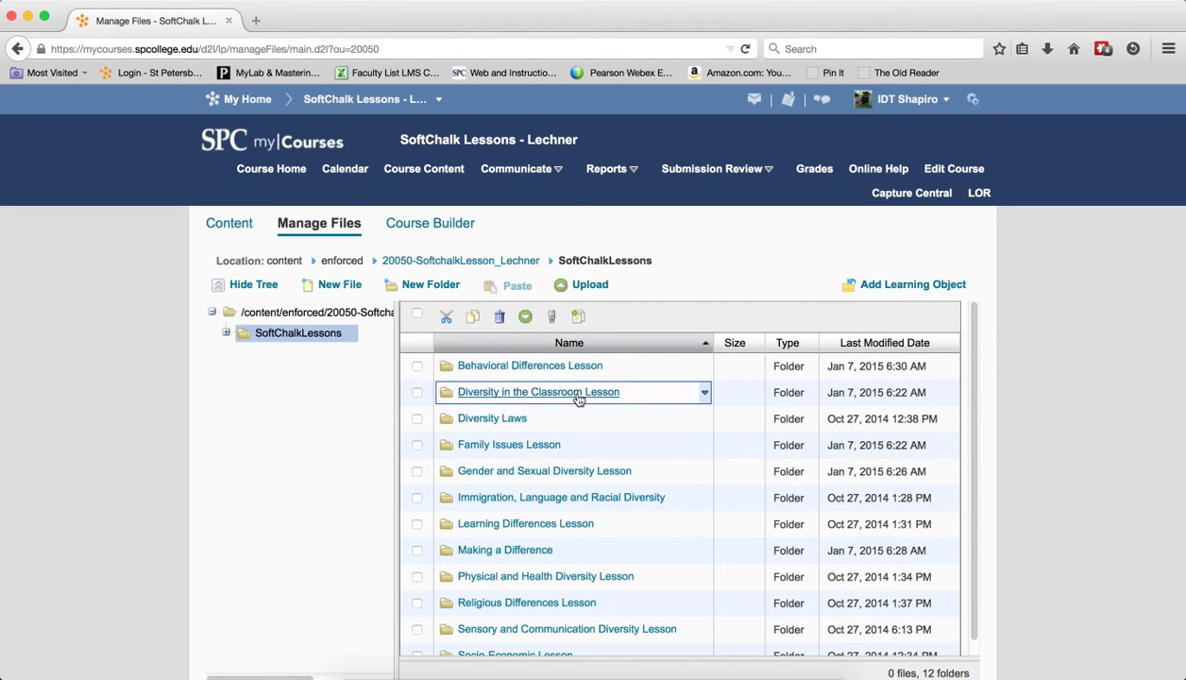
pyautogui.click(705, 392)
pyautogui.click(500, 392)
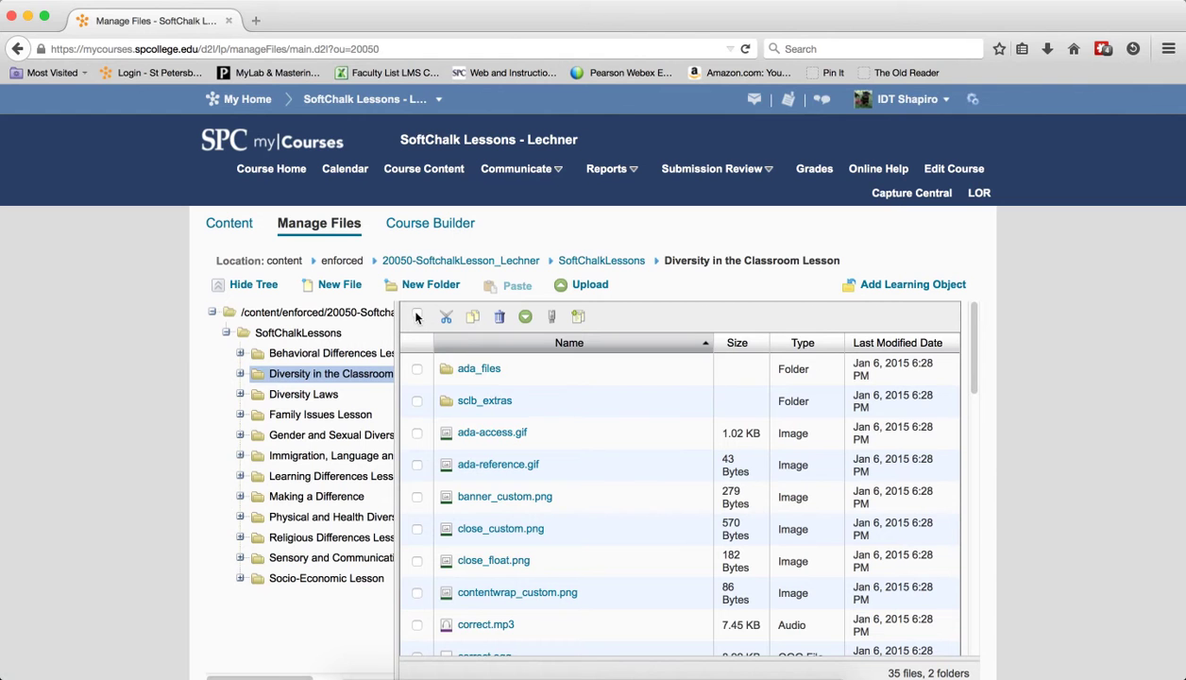
pyautogui.click(417, 312)
pyautogui.click(498, 316)
pyautogui.press('Return')
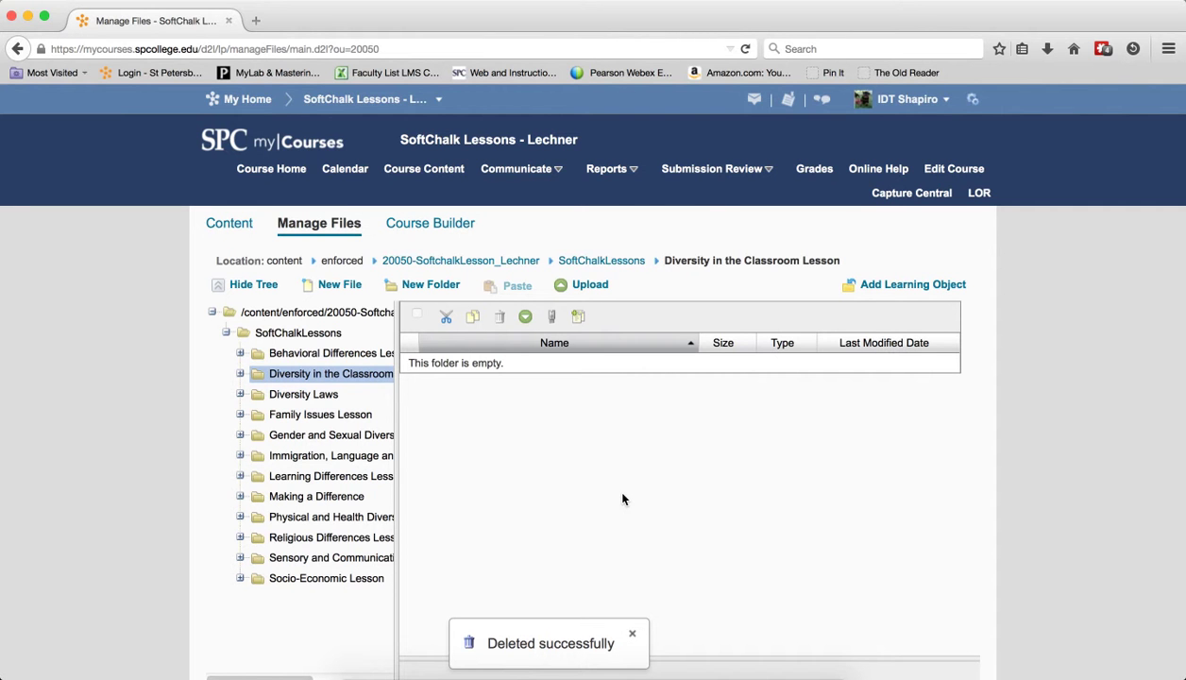
# Step: Upload DiversityinTheClassroom.zip from the Desktop into the lesson folder and unzip it there
pyautogui.click(589, 285)
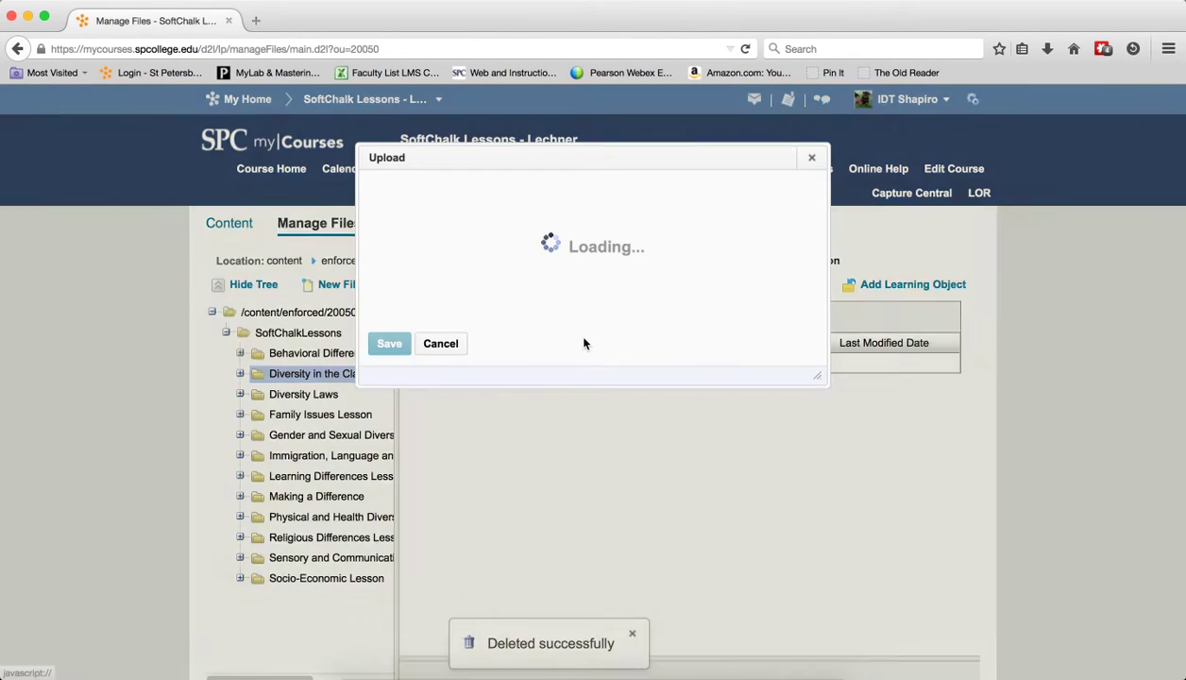
pyautogui.click(409, 232)
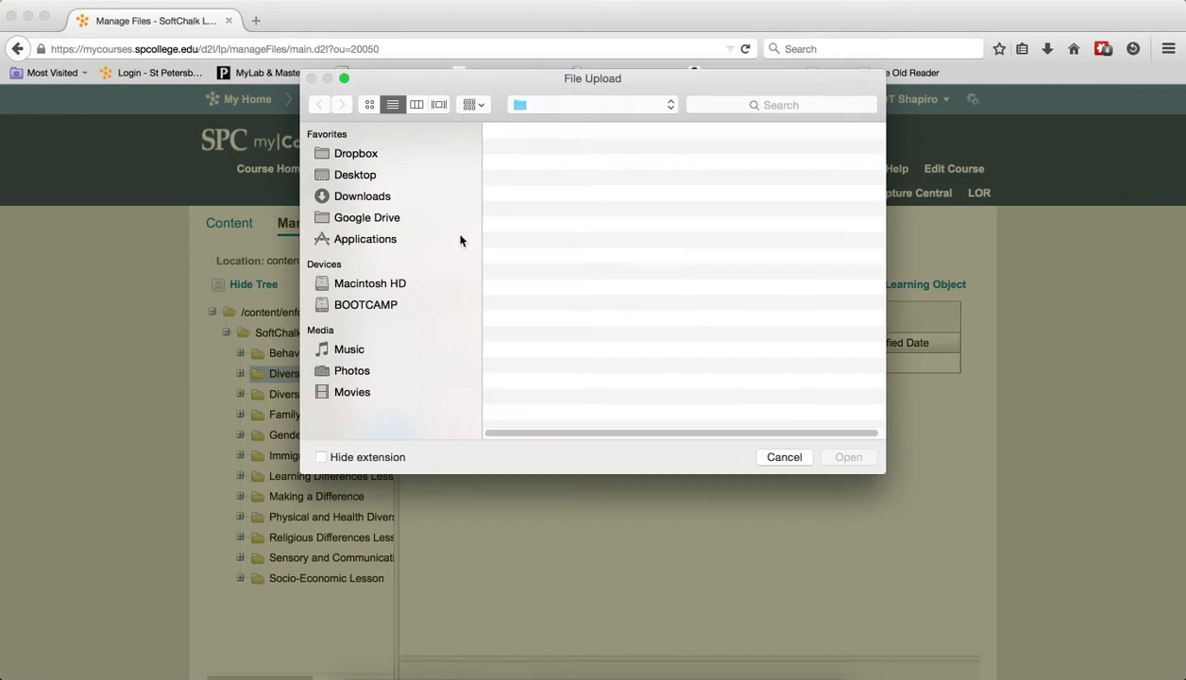
pyautogui.click(564, 152)
pyautogui.press('Return')
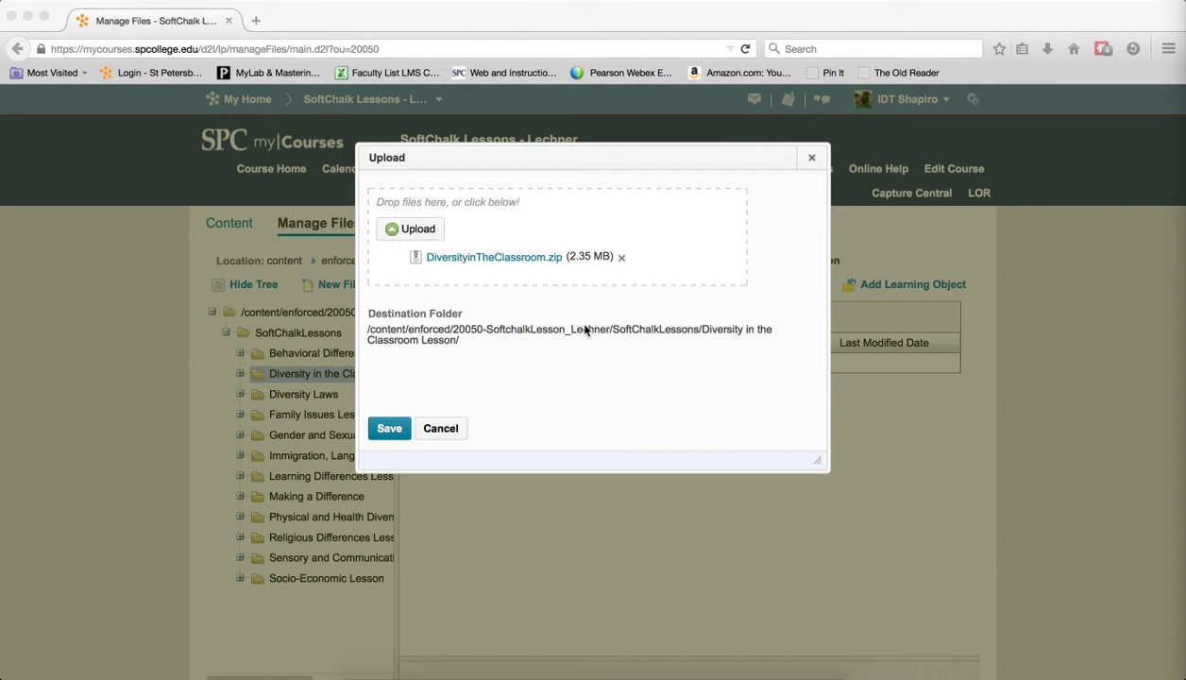
pyautogui.click(389, 430)
pyautogui.rightClick(436, 395)
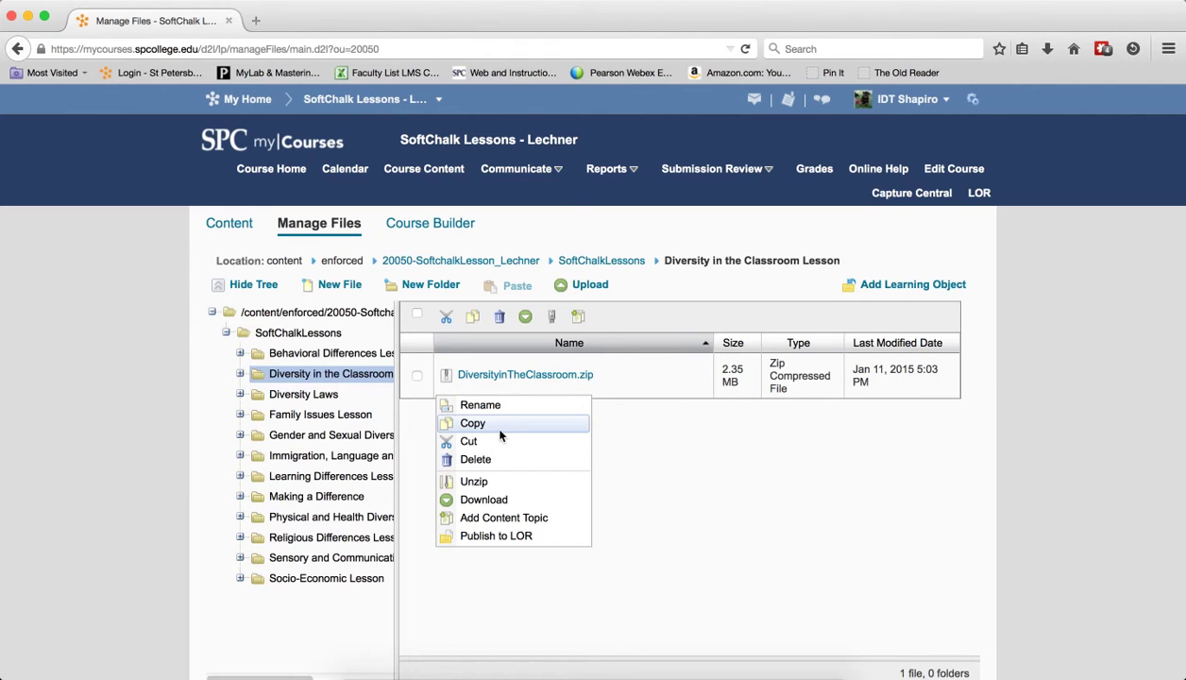
pyautogui.click(486, 482)
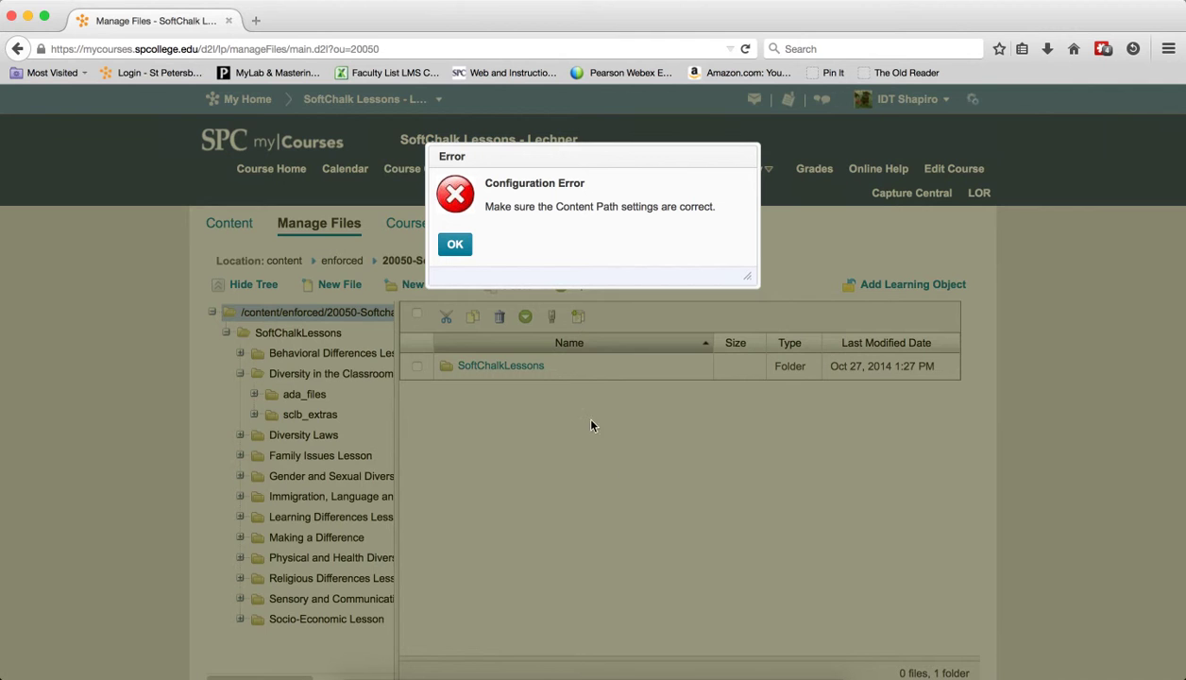
# Step: Dismiss the configuration error, delete the leftover DiversityinTheClassroom.zip, and return to Course Content
pyautogui.click(454, 244)
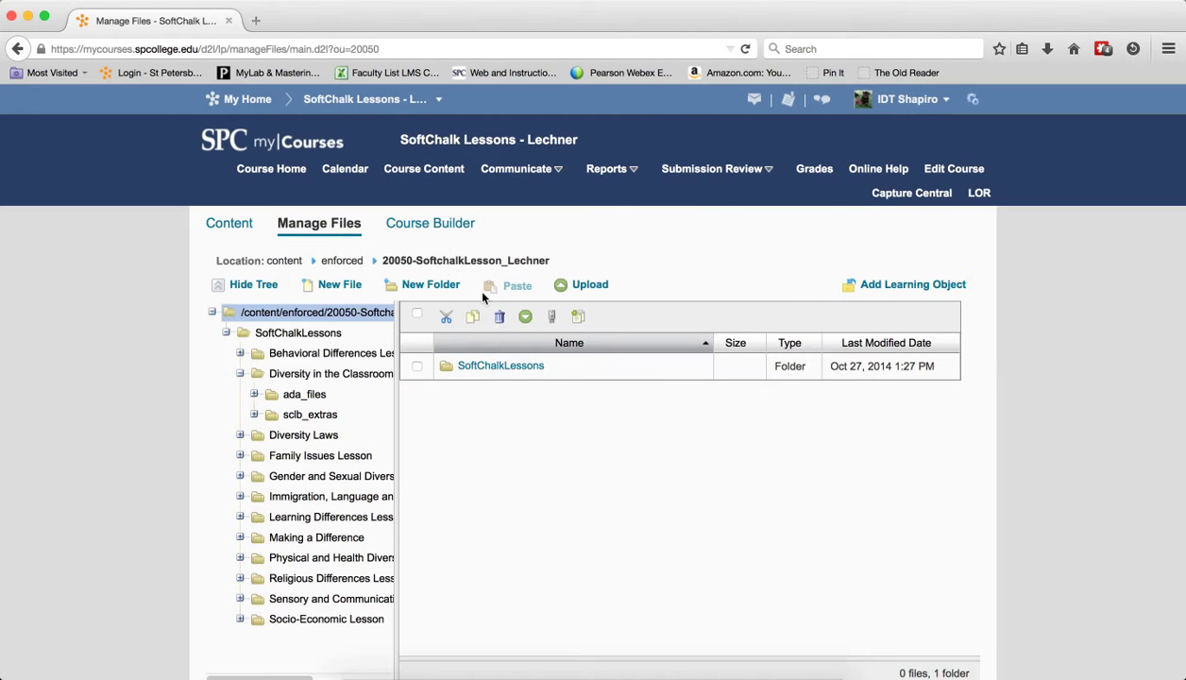
pyautogui.click(475, 365)
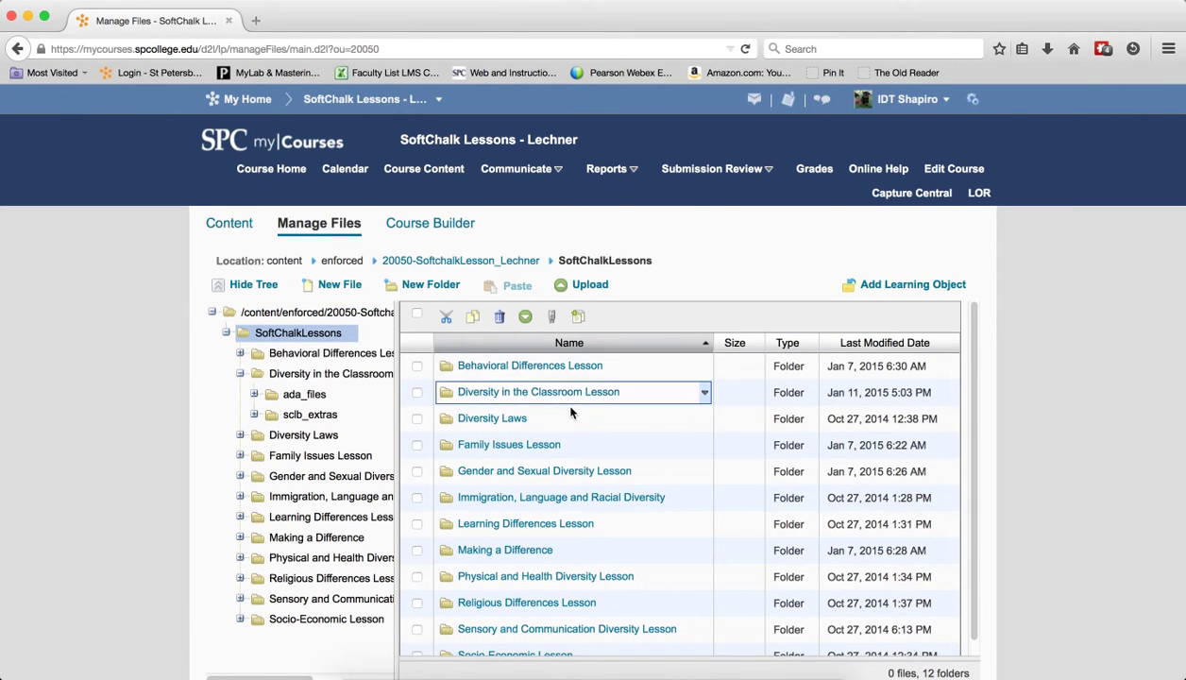
pyautogui.click(551, 395)
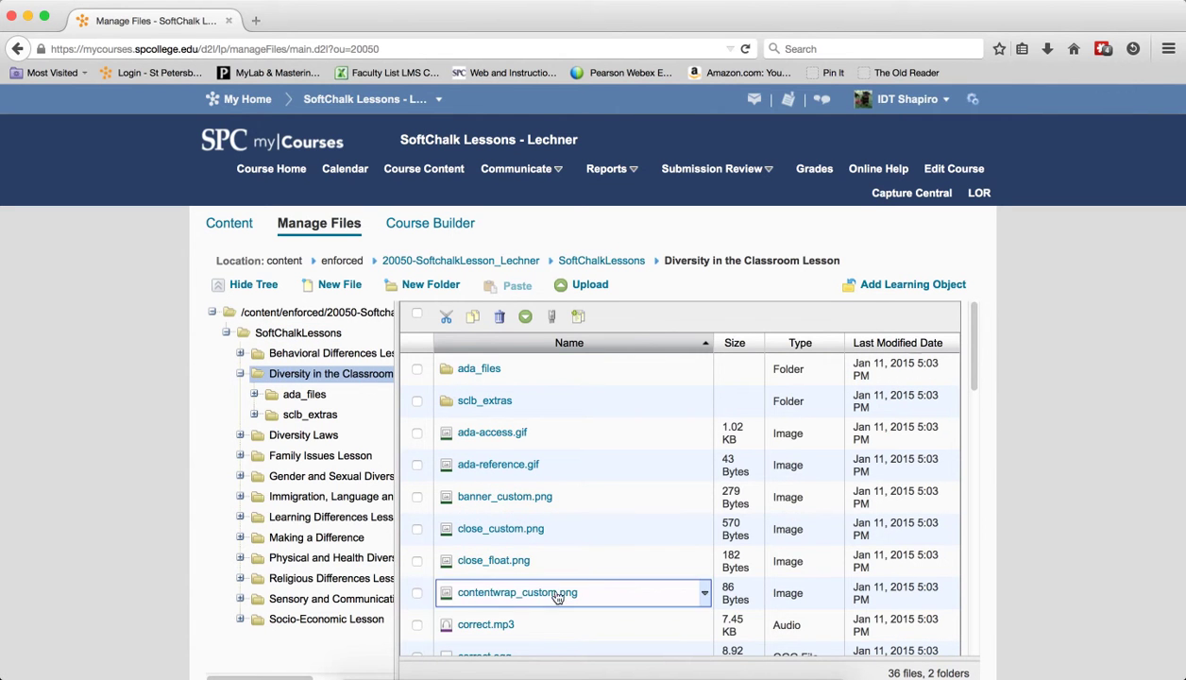
pyautogui.scroll(-2, 557, 509)
pyautogui.scroll(-2, 557, 558)
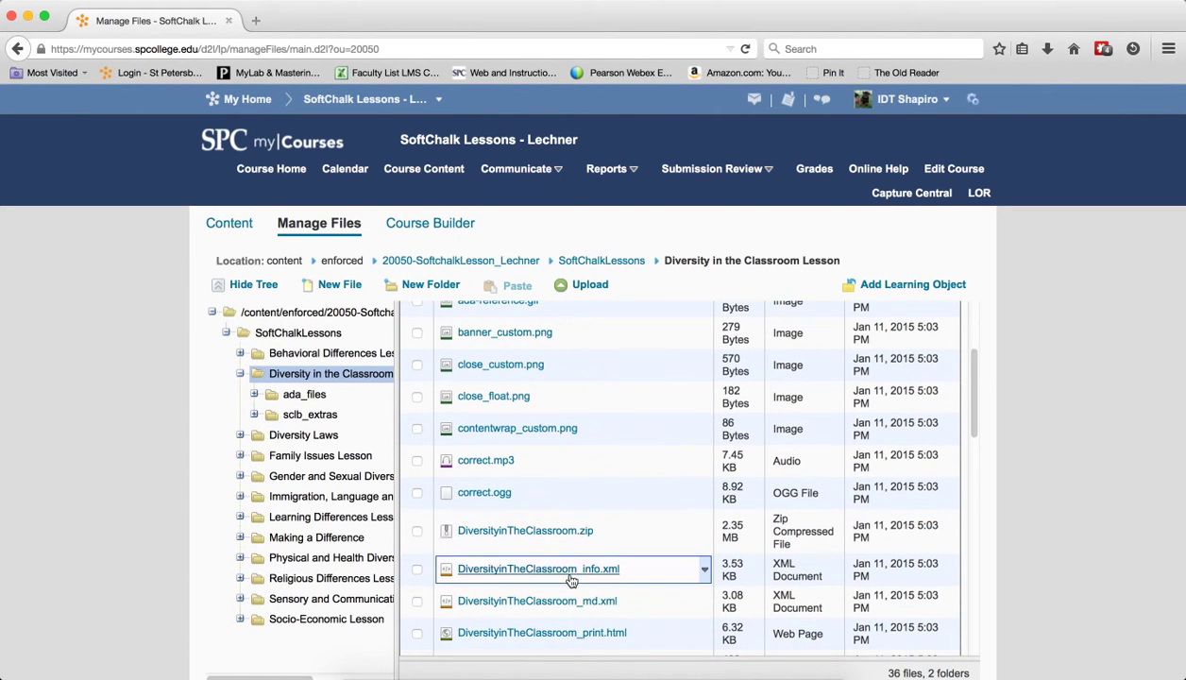
pyautogui.click(590, 527)
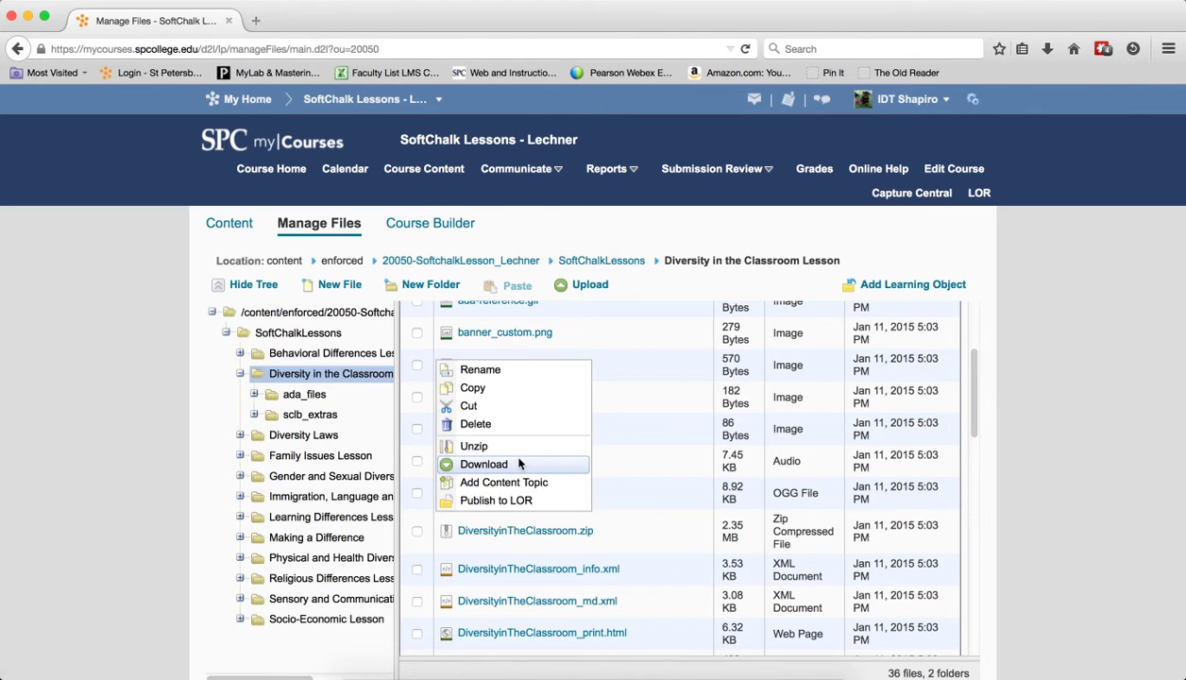
pyautogui.click(548, 424)
pyautogui.click(455, 265)
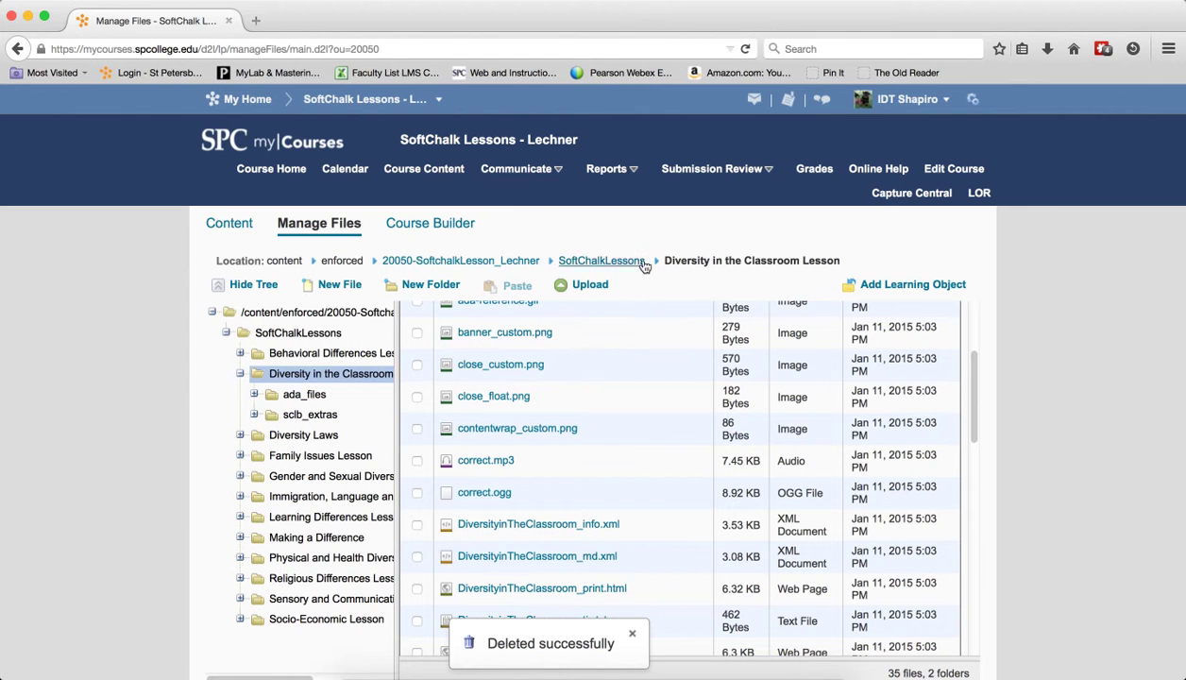
pyautogui.click(406, 168)
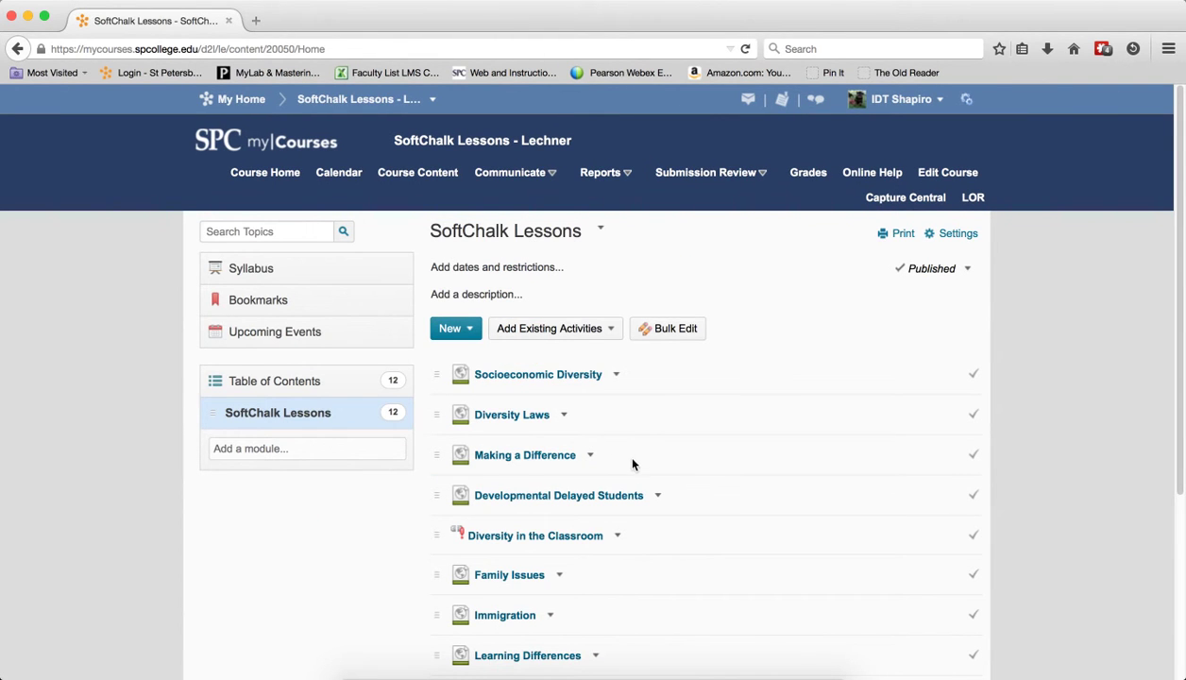
# Step: Relink the Diversity in the Classroom topic to the lesson folder's index.html and update it
pyautogui.click(531, 542)
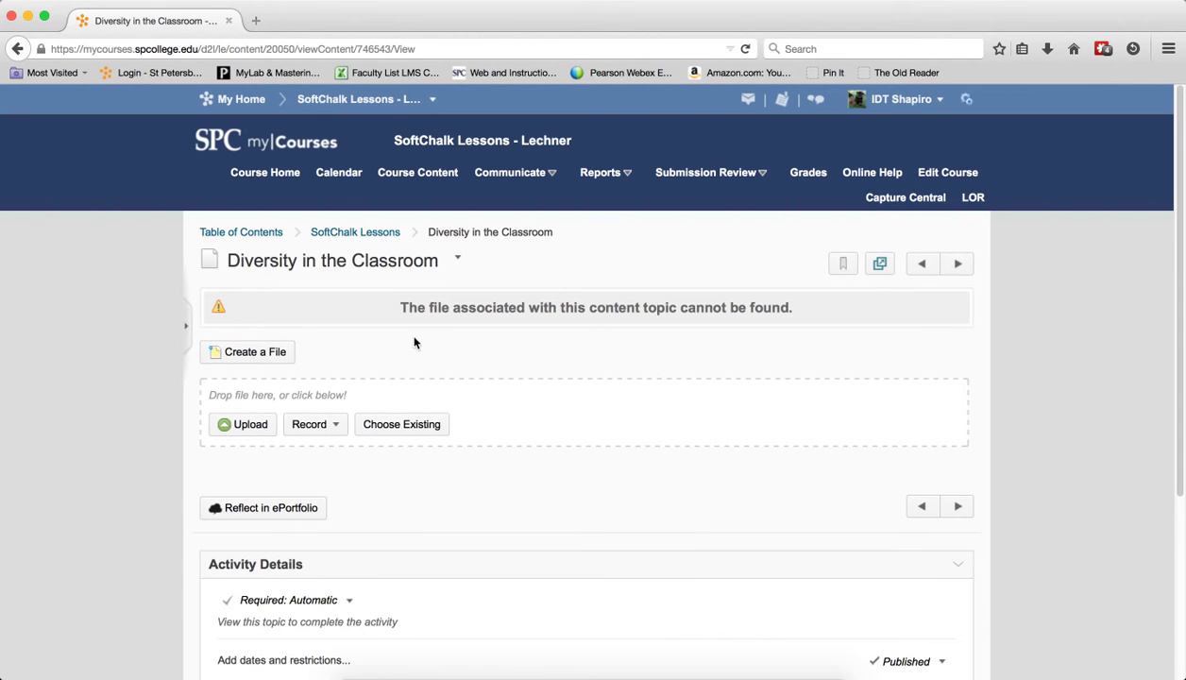
pyautogui.click(404, 426)
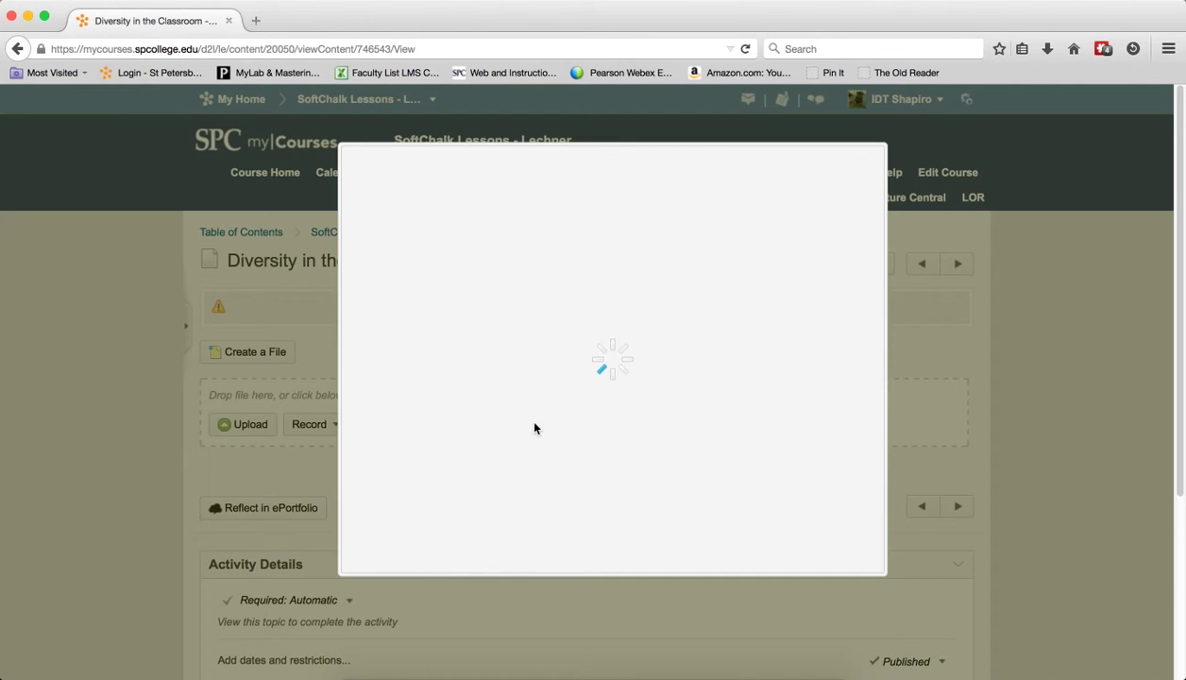
pyautogui.click(612, 271)
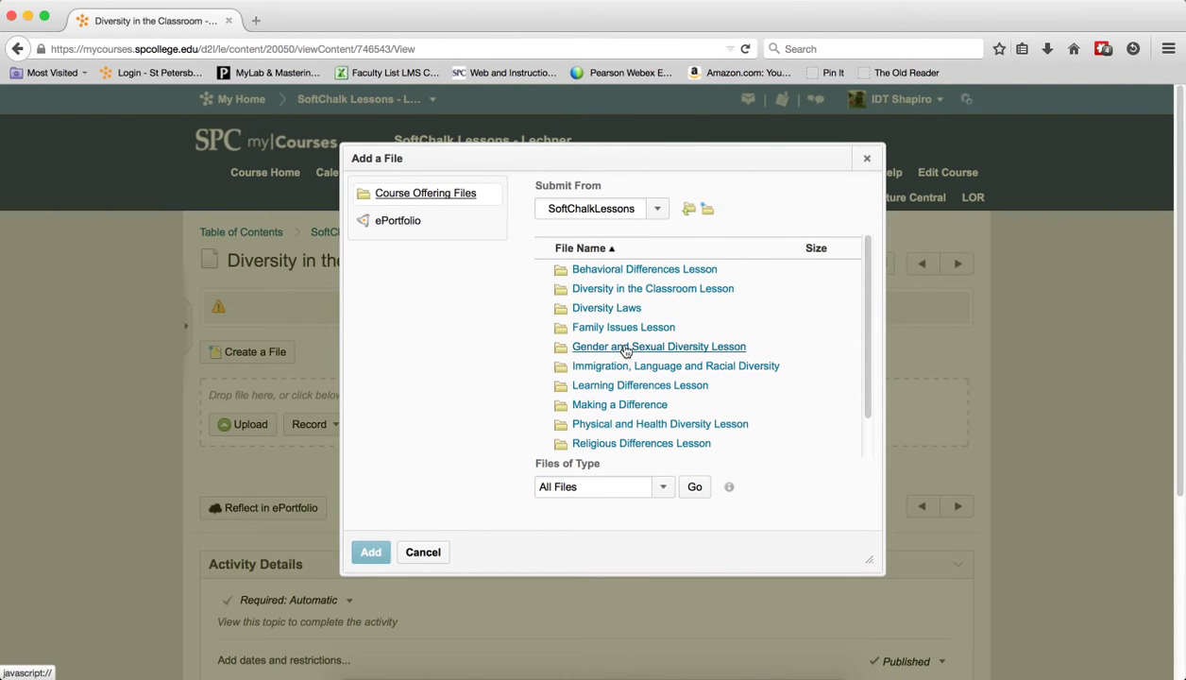
pyautogui.click(613, 291)
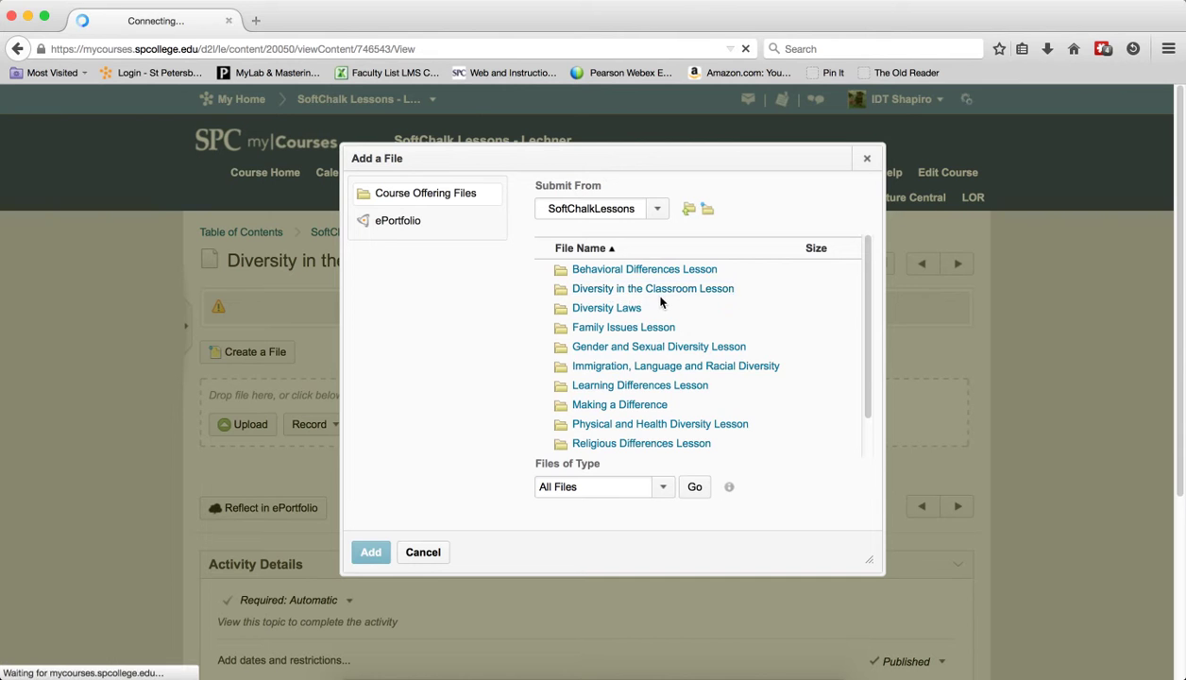
pyautogui.scroll(-1, 592, 412)
pyautogui.scroll(-6, 592, 412)
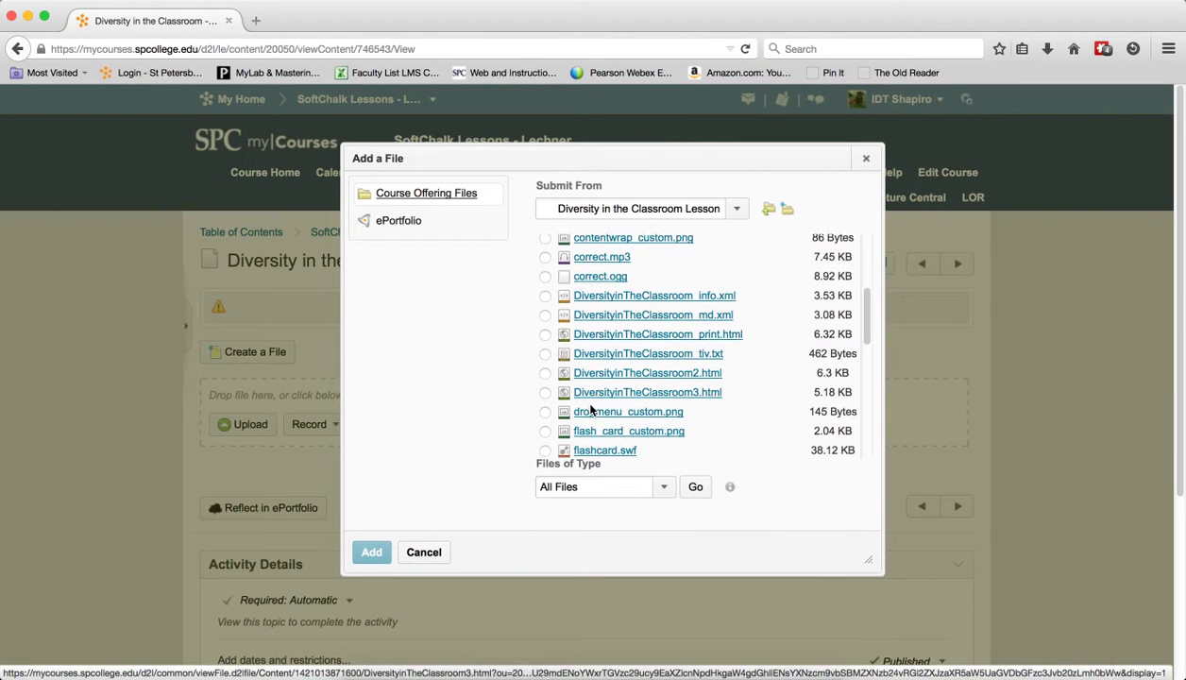
pyautogui.click(545, 386)
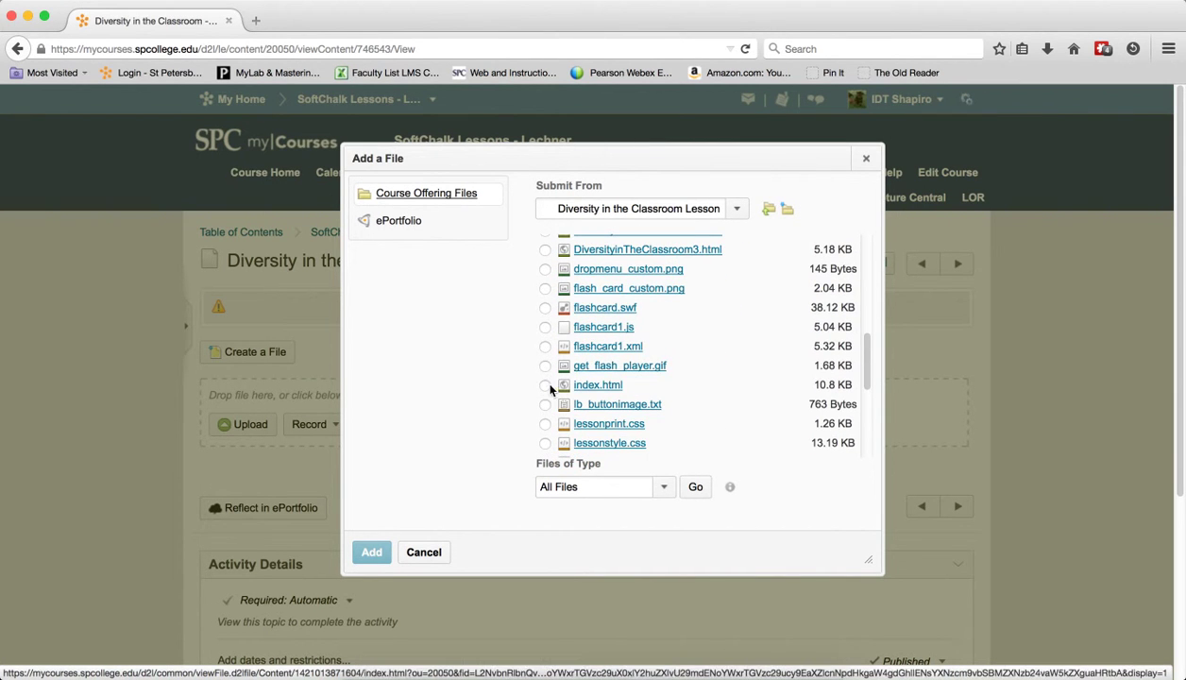
pyautogui.click(382, 550)
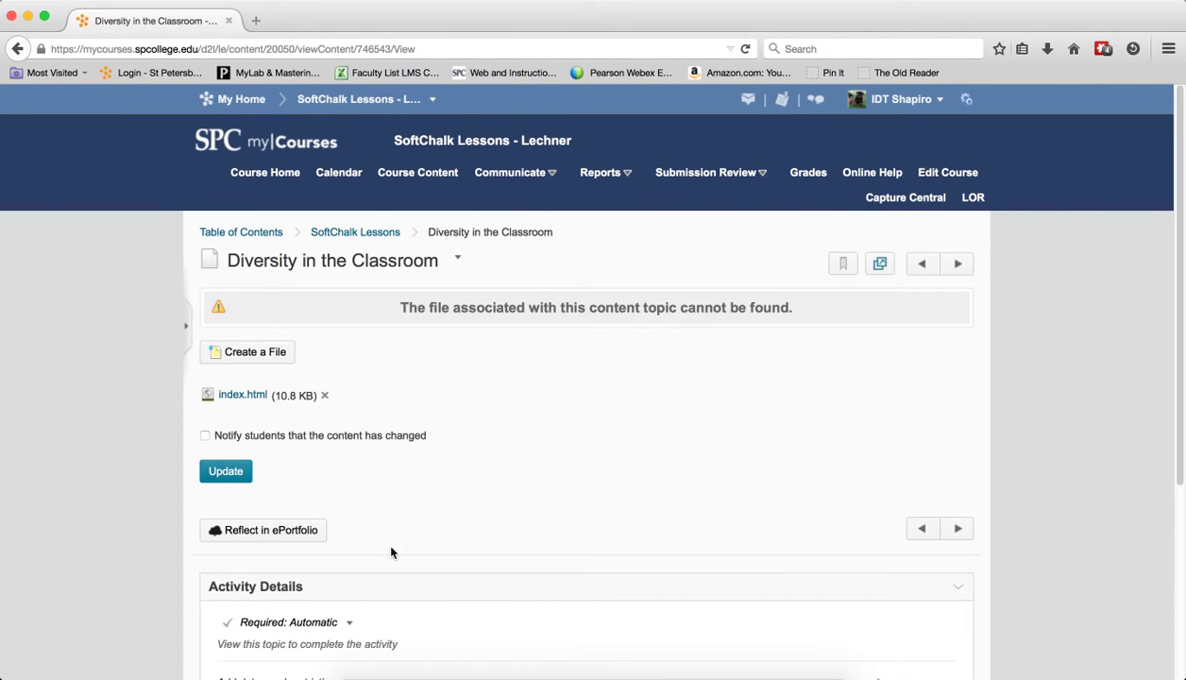
pyautogui.click(231, 471)
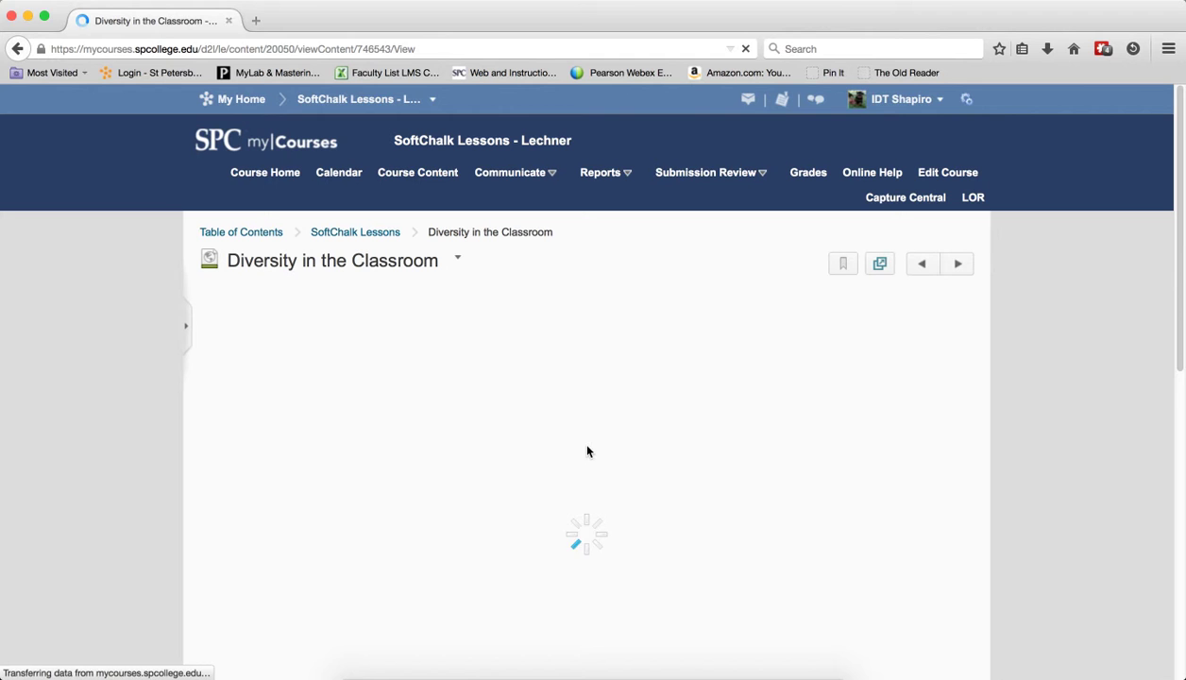
# Step: Start publishing the Diversity in the Classroom topic to the LOR
pyautogui.click(458, 261)
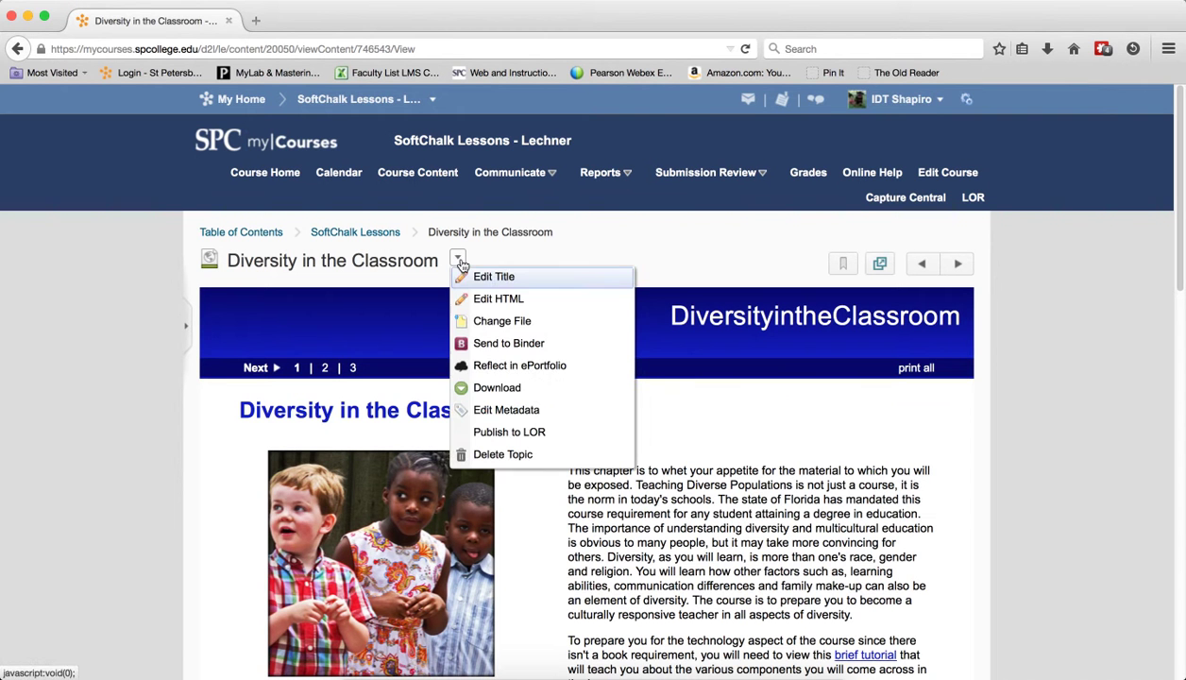
pyautogui.click(510, 426)
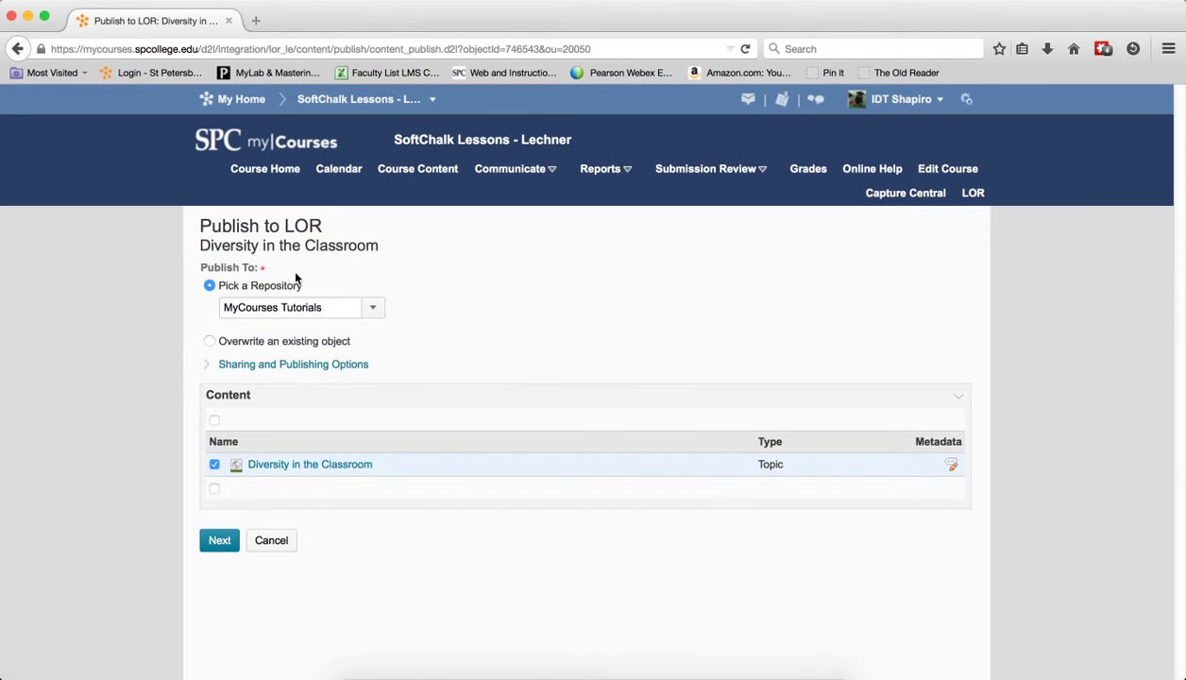
pyautogui.moveTo(374, 463); pyautogui.dragTo(347, 539)
pyautogui.moveTo(511, 474); pyautogui.dragTo(251, 472)
pyautogui.press('super+c')
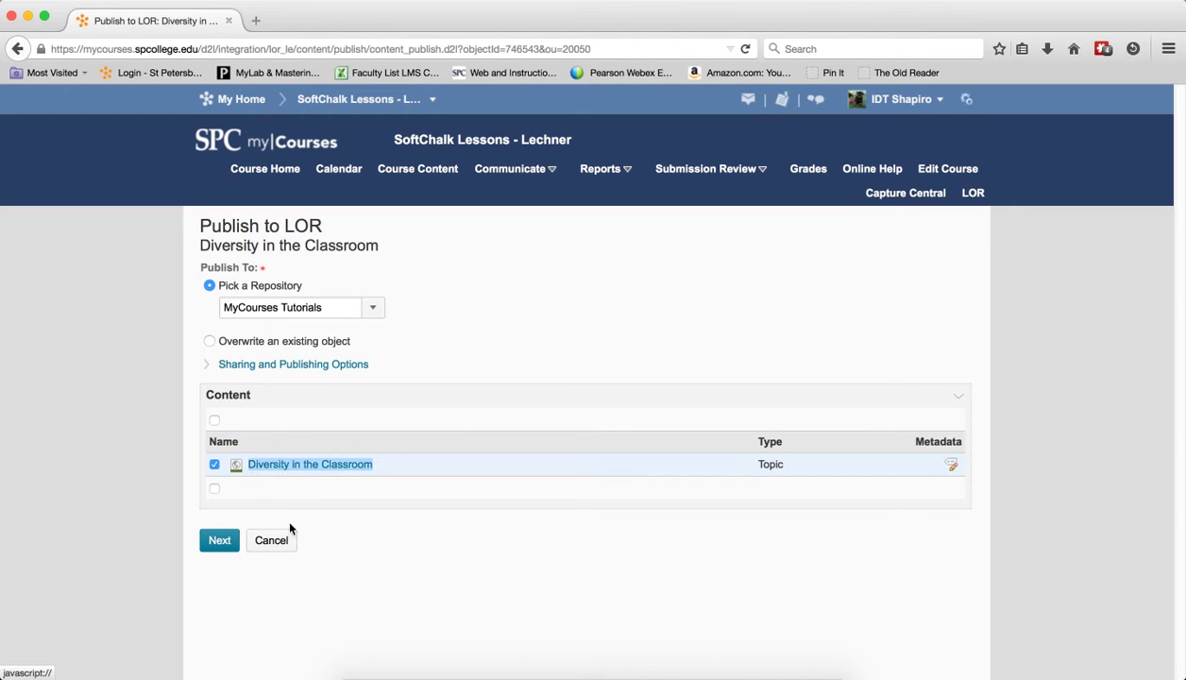
# Step: Choose to overwrite an existing object, searching for and selecting Diversity in the Classroom
pyautogui.click(210, 342)
pyautogui.click(419, 364)
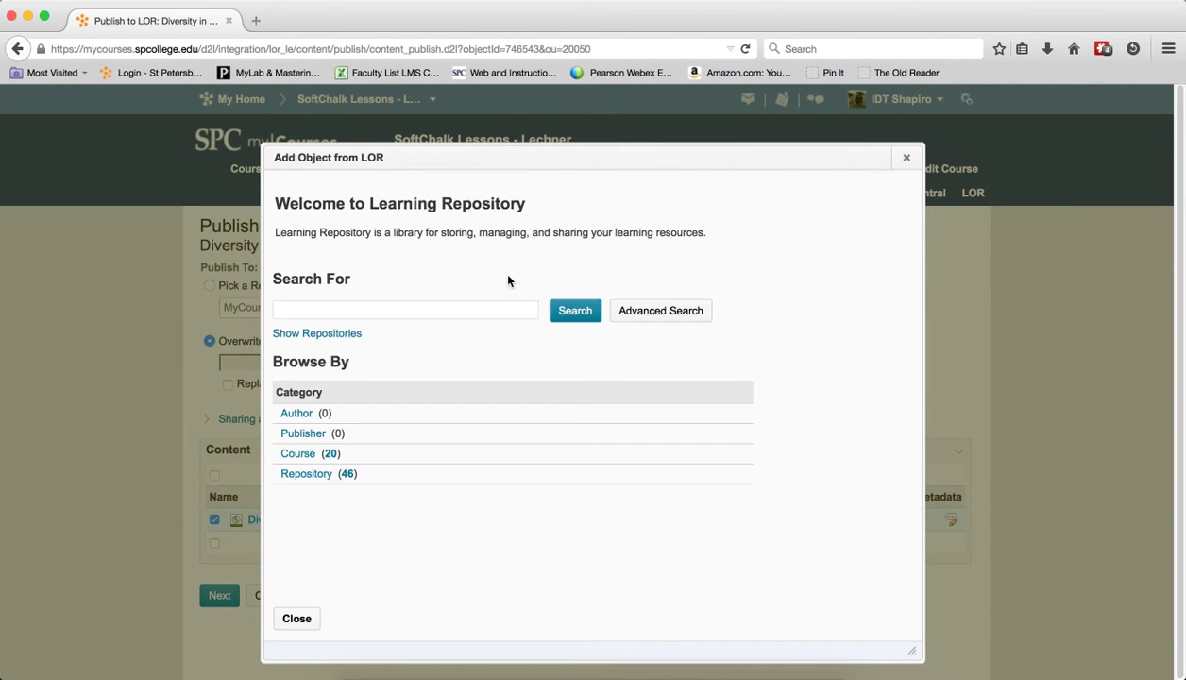
pyautogui.click(463, 310)
pyautogui.press('super+v')
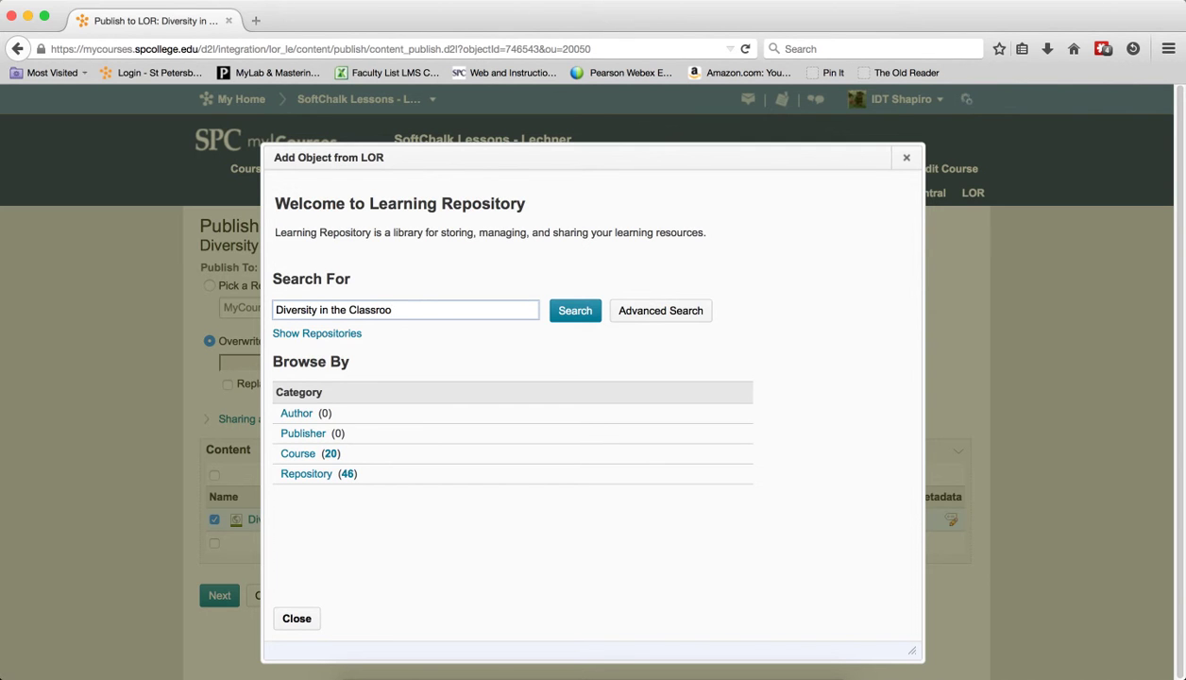
pyautogui.press('Return')
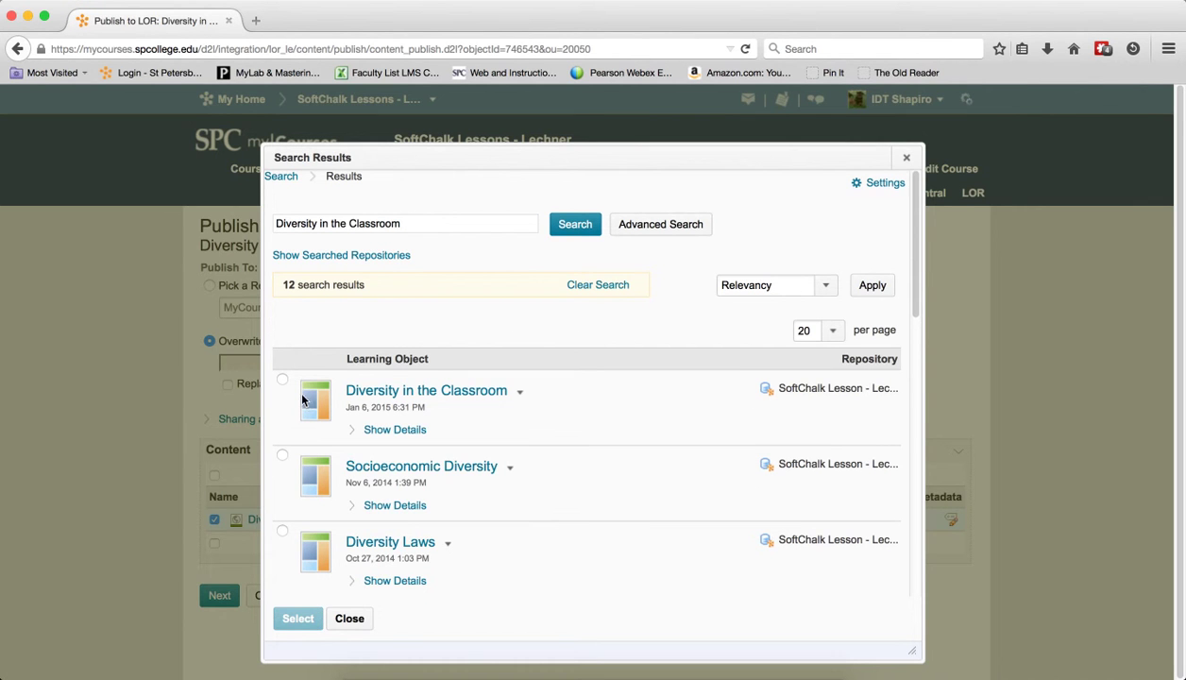
pyautogui.click(283, 382)
pyautogui.click(299, 620)
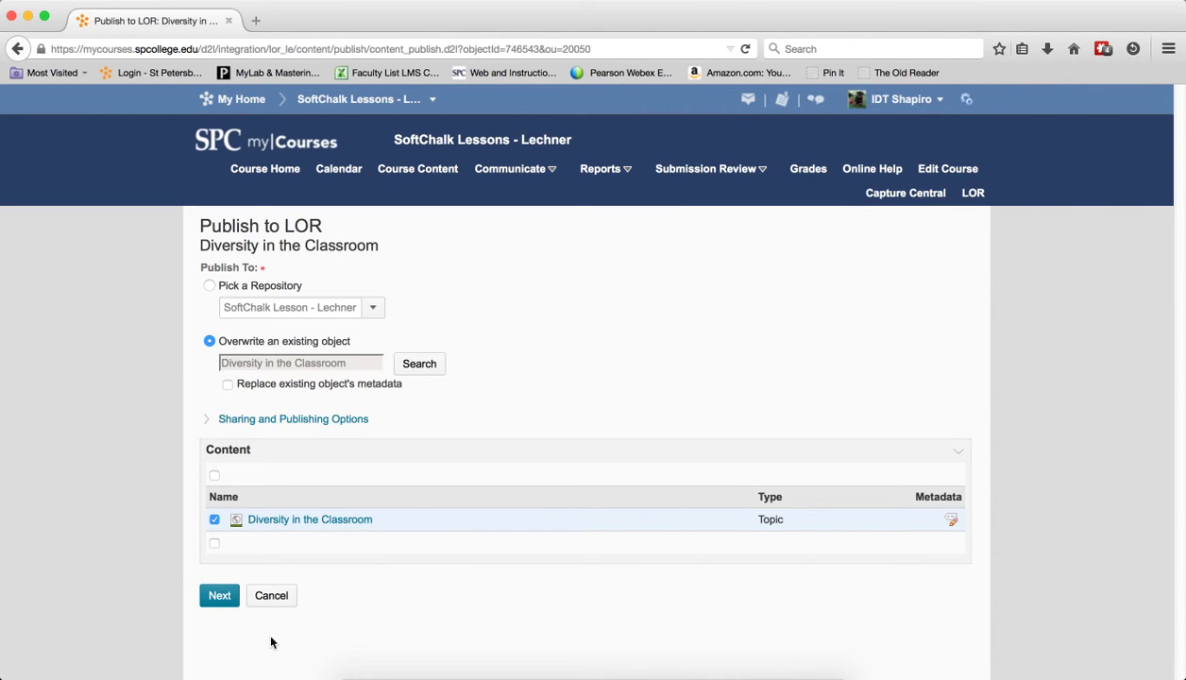
# Step: Advance the Publish to LOR wizard past the Detected Files list to the metadata step
pyautogui.click(219, 596)
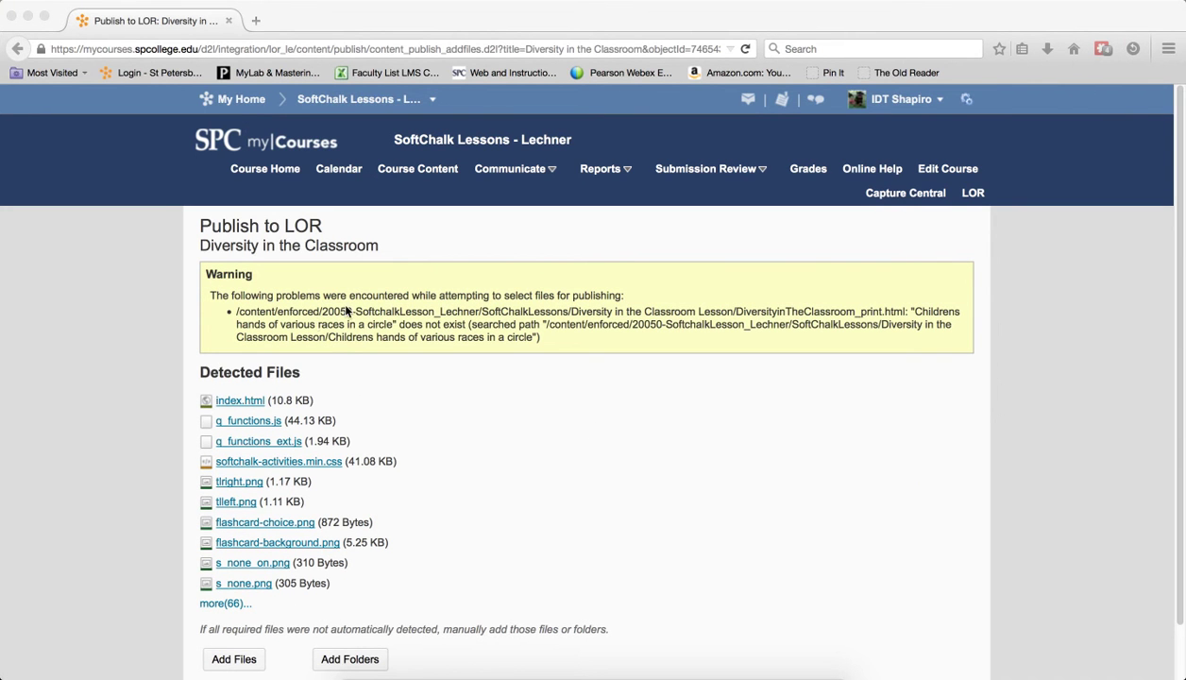
pyautogui.scroll(-2, 392, 351)
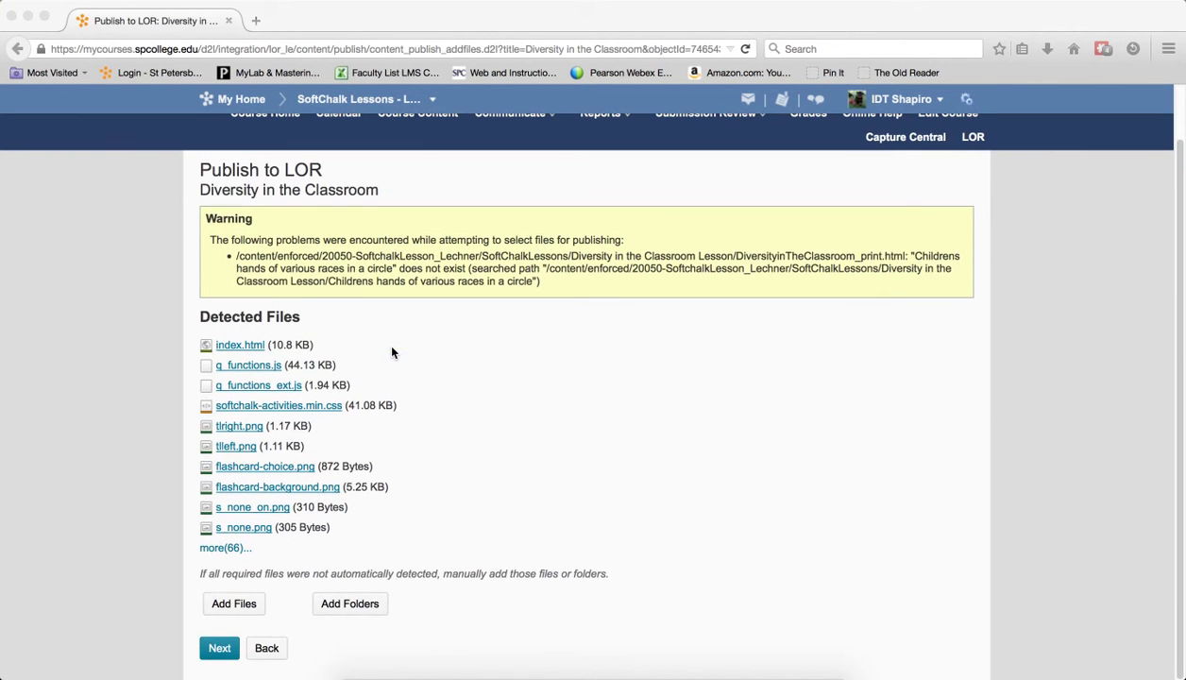
pyautogui.click(225, 650)
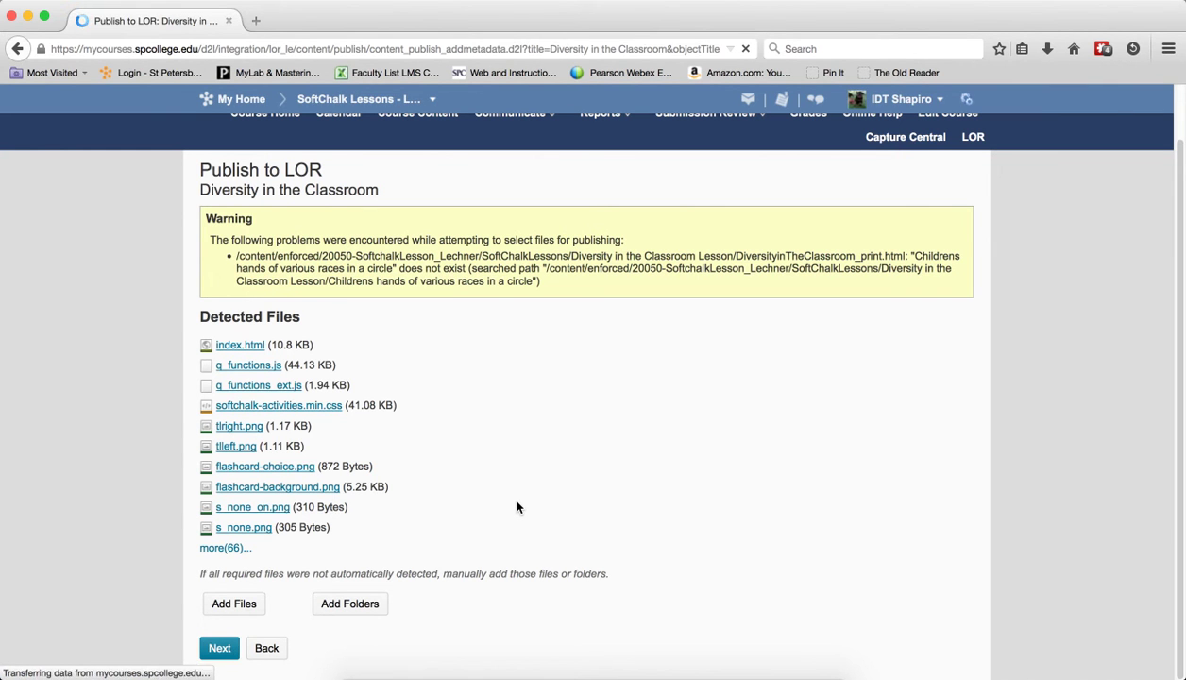
# Step: Publish Diversity in the Classroom to the LOR from the Metadata page
pyautogui.click(257, 552)
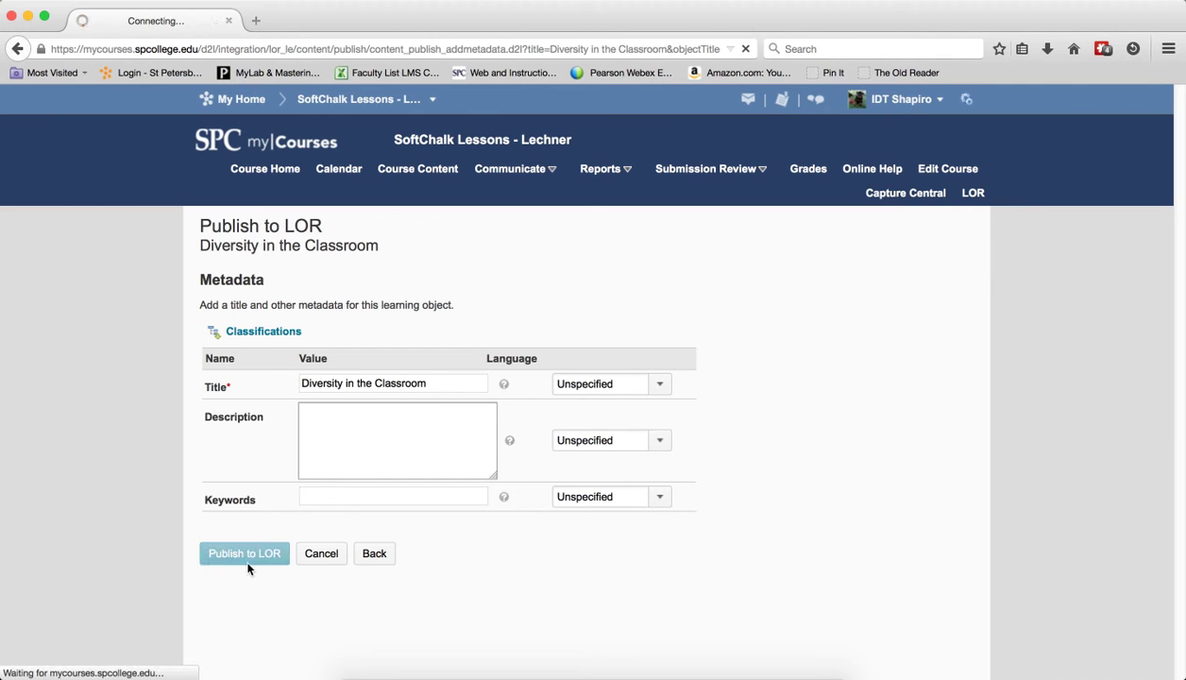